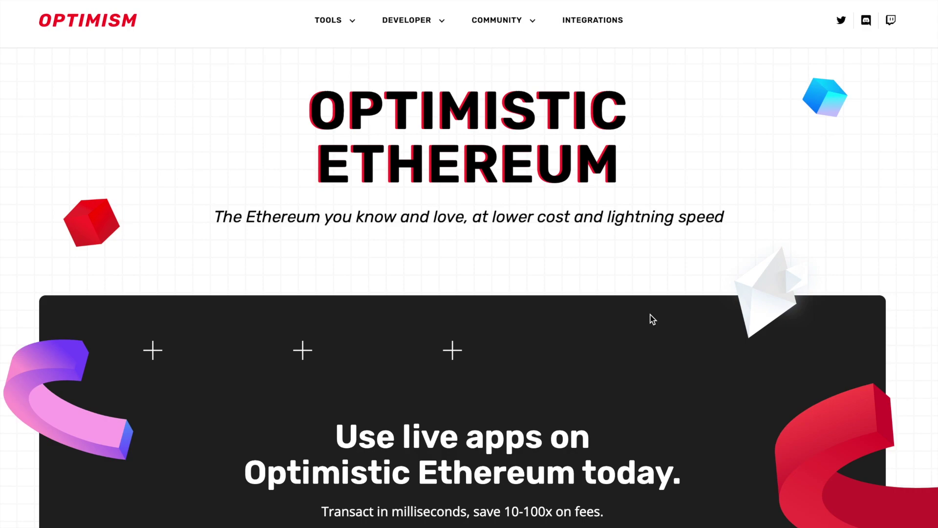
Go to Optimism Gateway through the Optimism site's TOOLS menu
mouse_move(330, 22)
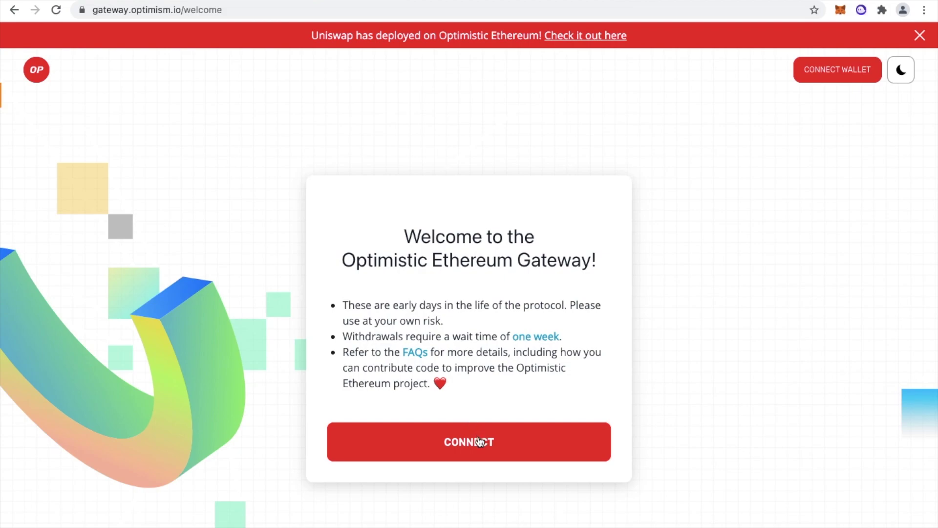
Connect the MetaMask account to the gateway on Ethereum Mainnet and approve the connection
left_click(829, 71)
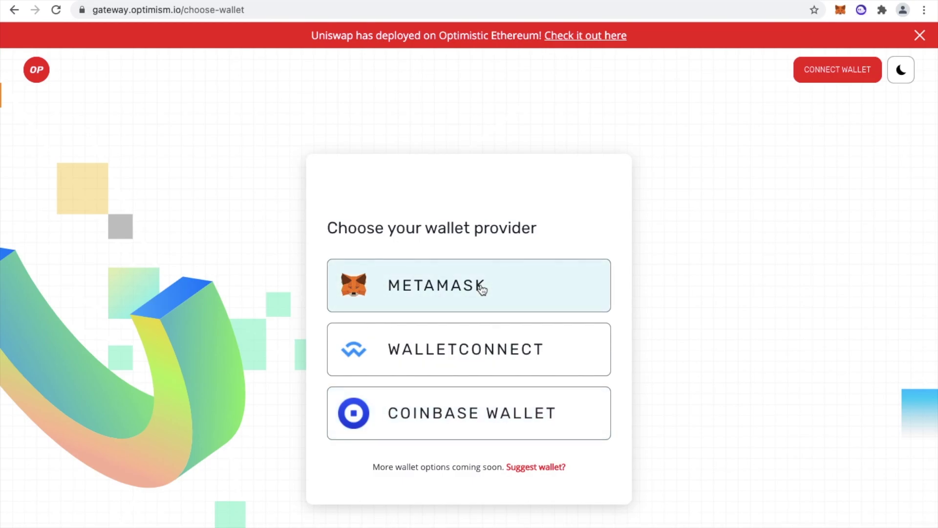
left_click(841, 10)
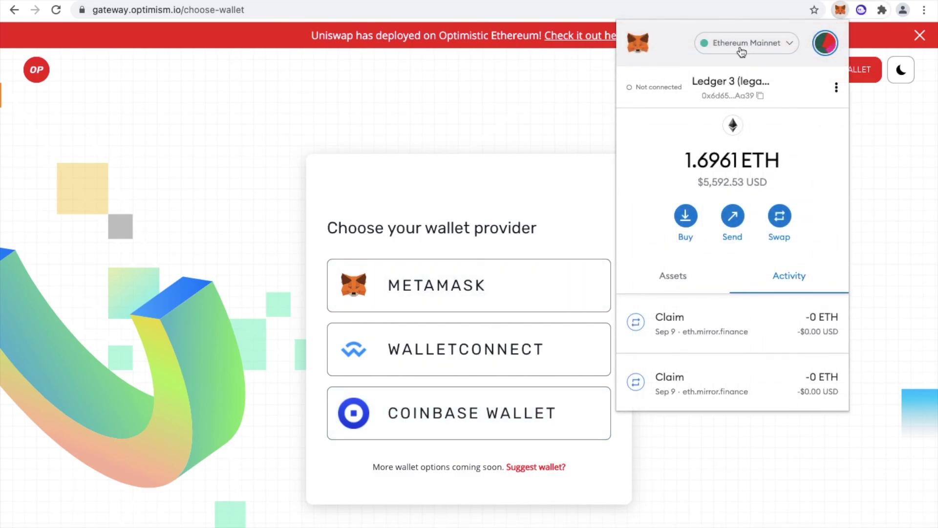
left_click(787, 46)
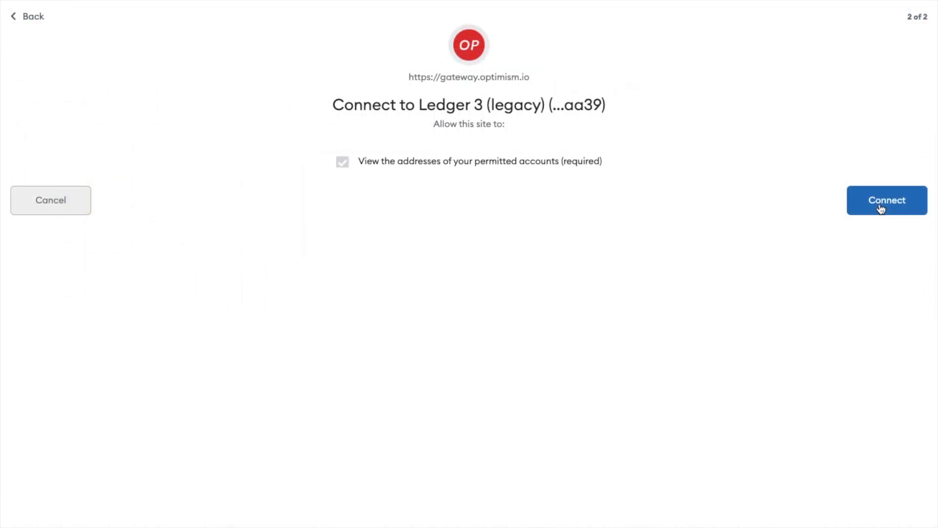
left_click(881, 209)
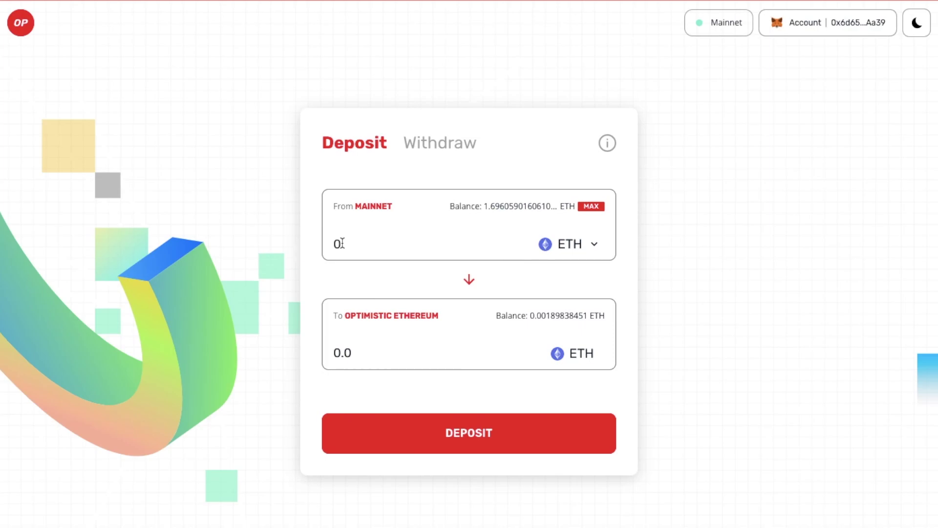
Enter 1 ETH as the amount to deposit from Mainnet to Optimistic Ethereum
left_click(342, 244)
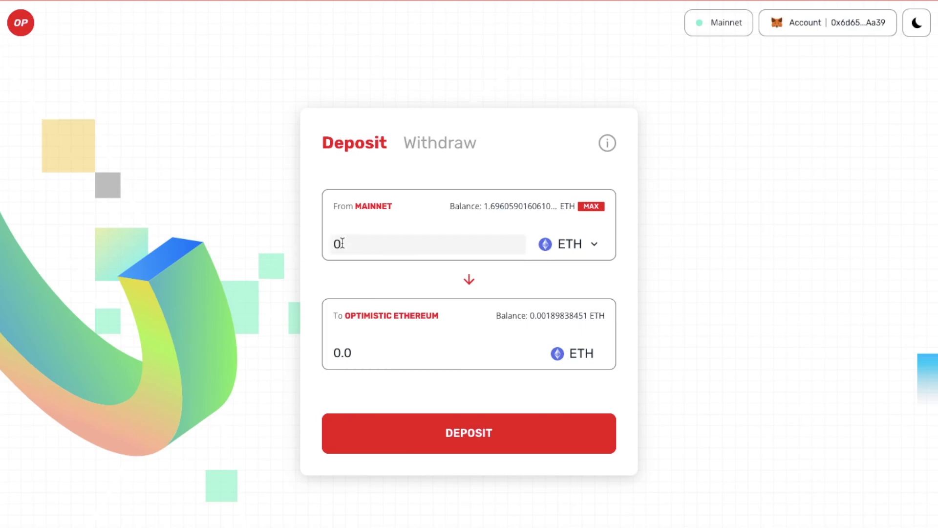
type("1")
left_click(403, 388)
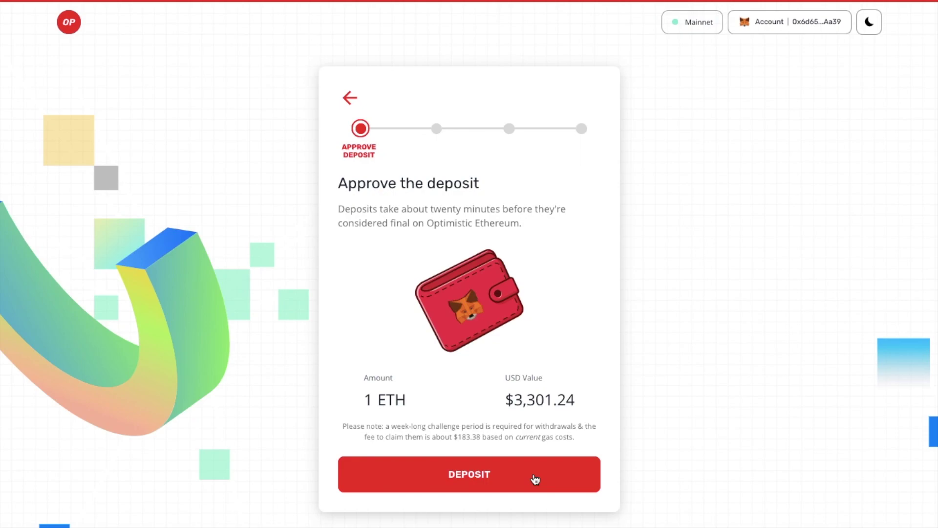
Submit the 1 ETH deposit and lower its MetaMask gas price from 101 to 80 gwei
left_click(535, 479)
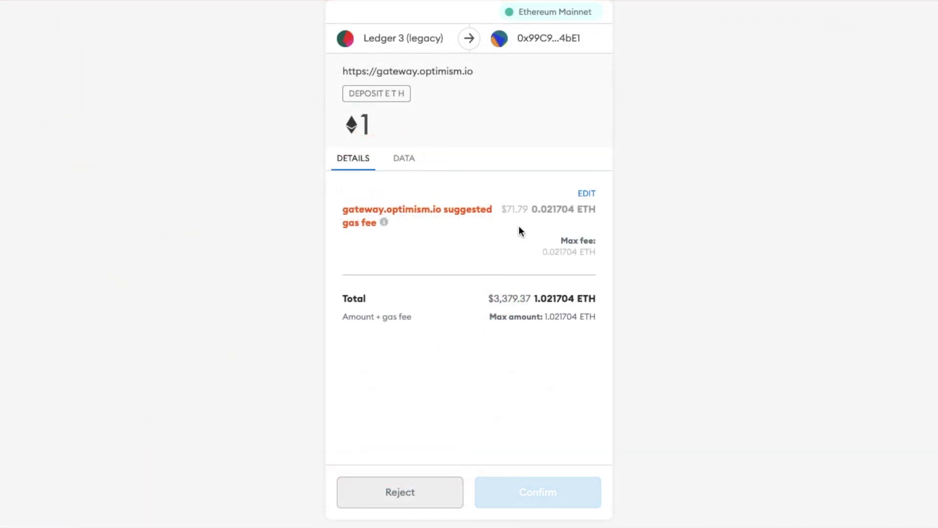
left_click(587, 193)
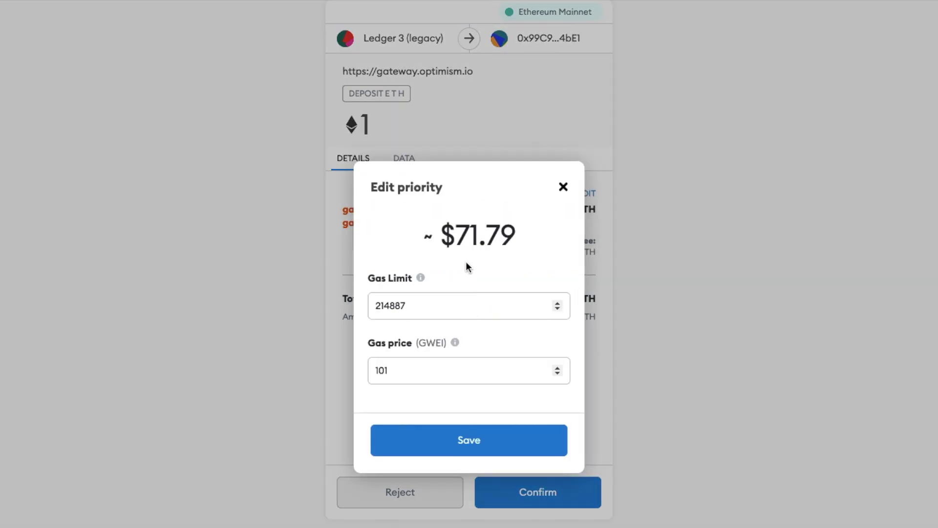
left_click(419, 371)
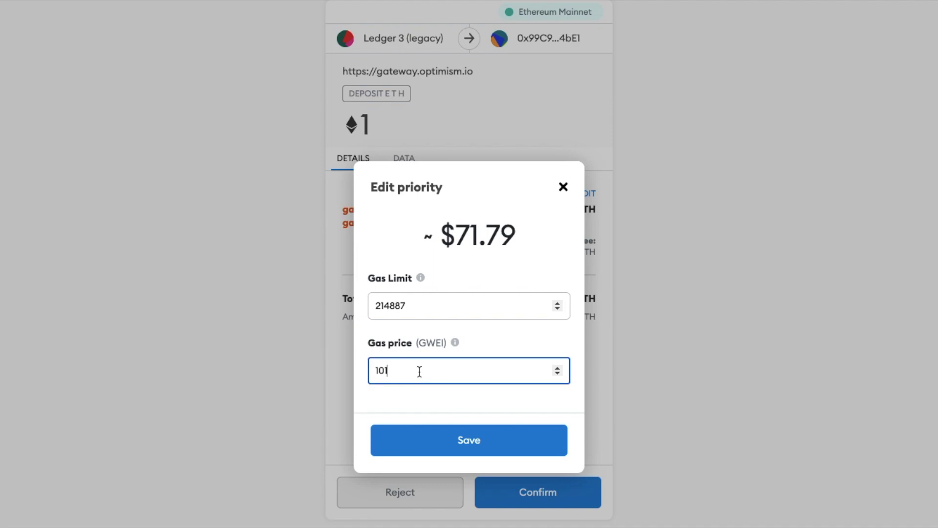
left_click_drag(419, 372, 365, 367)
type("80")
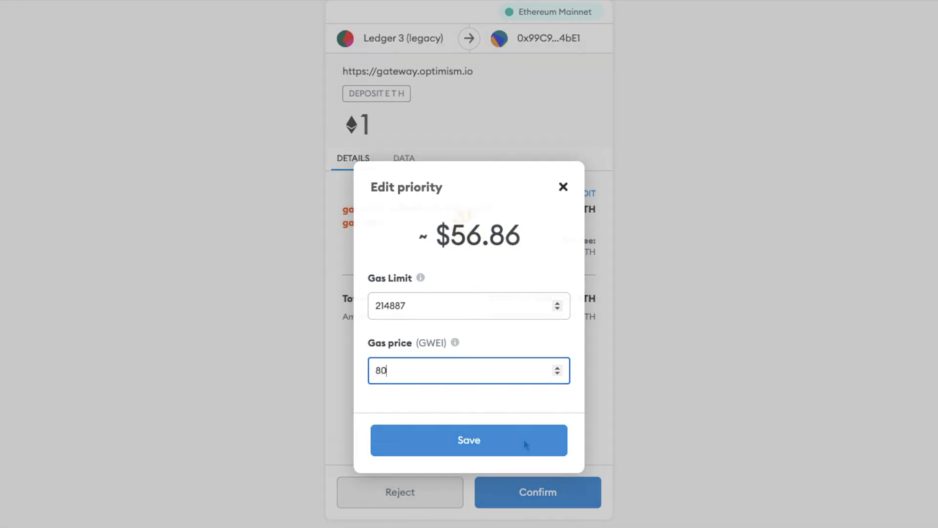
left_click(524, 440)
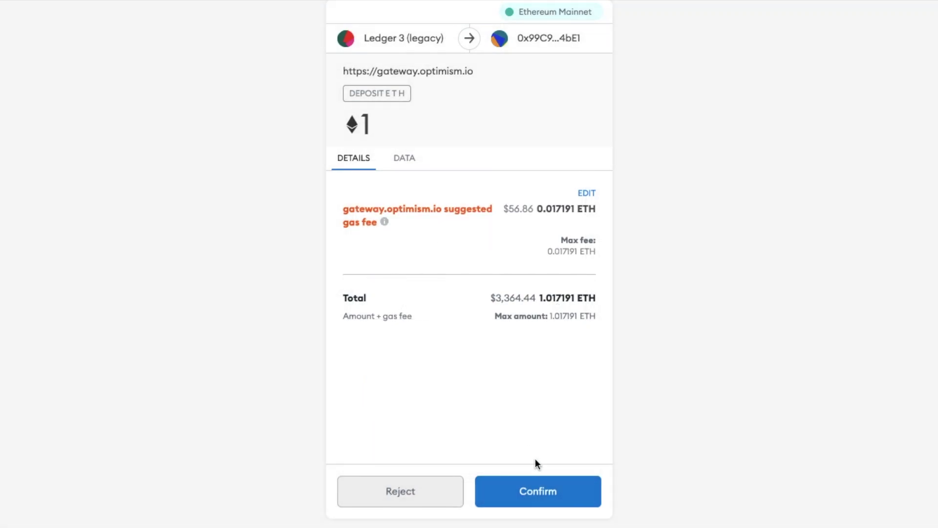
Confirm the 1 ETH deposit transaction in MetaMask
left_click(564, 499)
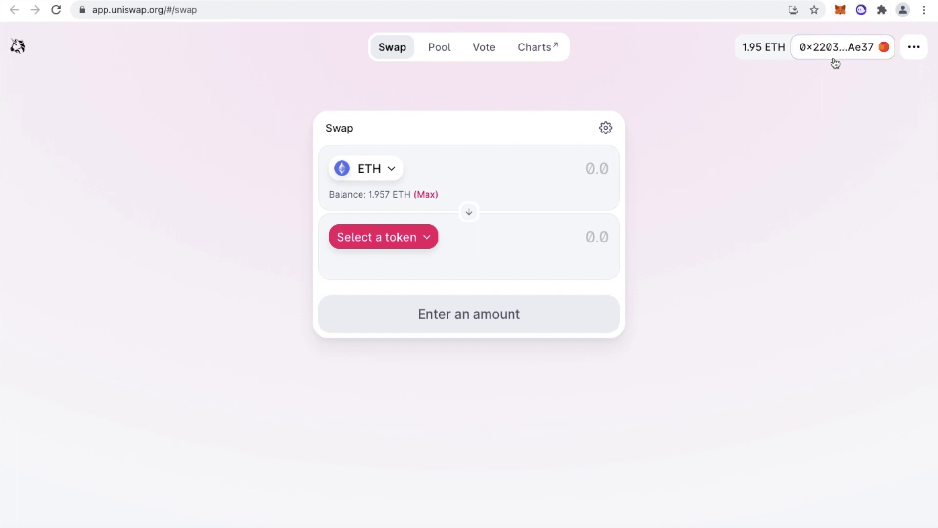
Check the wallet balance and pick USDT as the token to receive
left_click(841, 10)
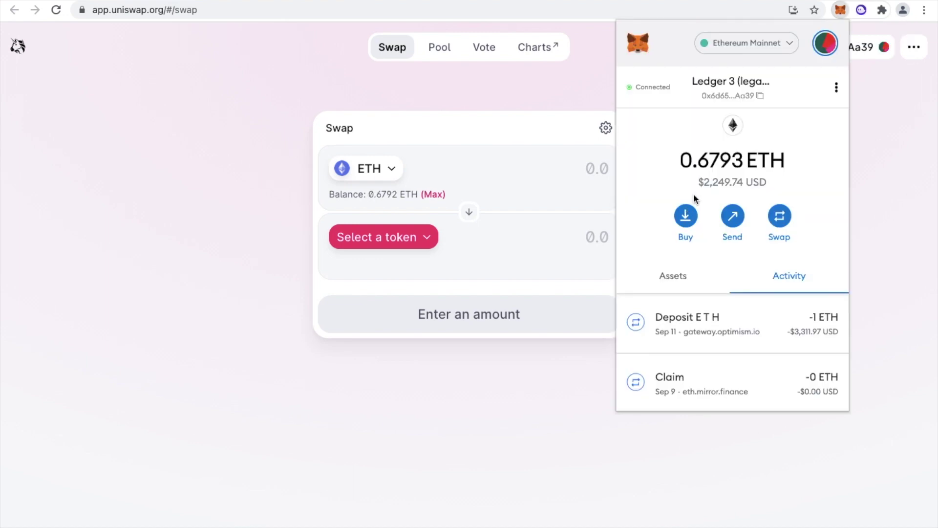
left_click(873, 130)
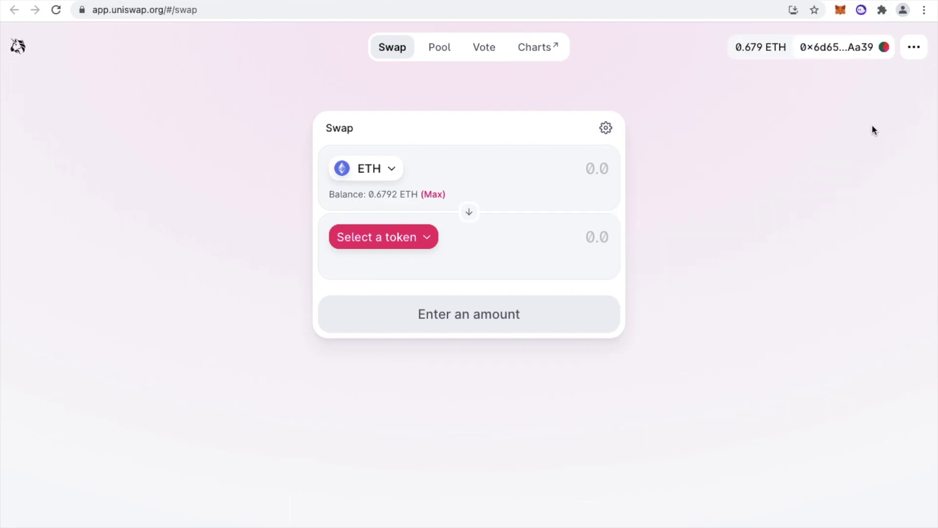
left_click(425, 240)
left_click(548, 185)
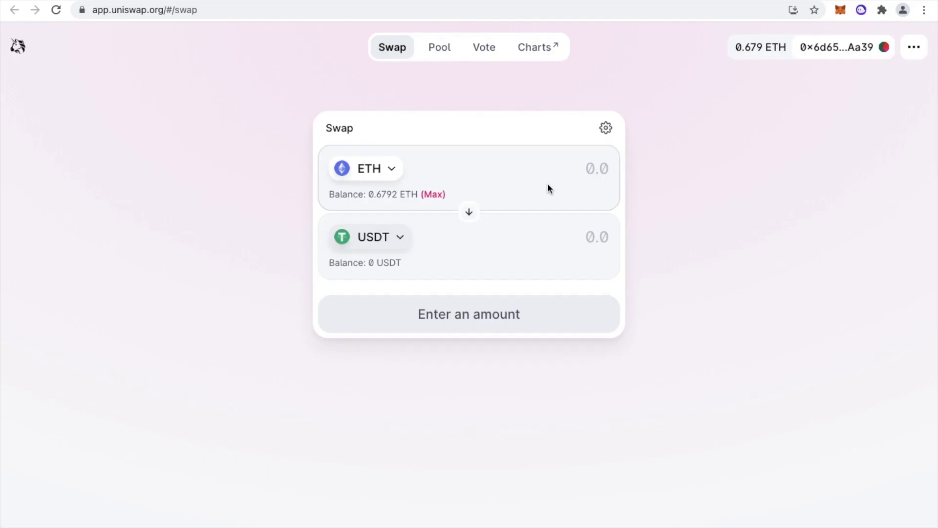
Enter 0.5 ETH, start the swap, then reject the Mainnet transaction in MetaMask
type("0.5")
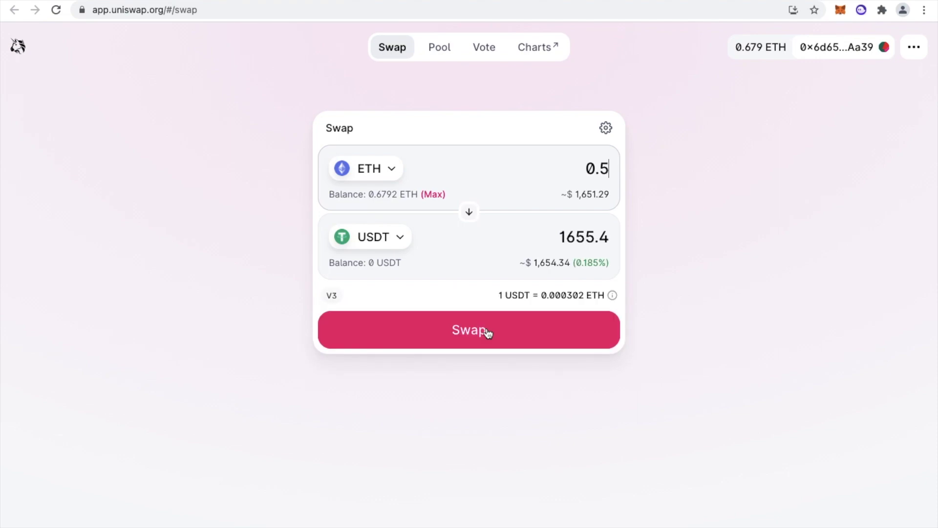
left_click(477, 332)
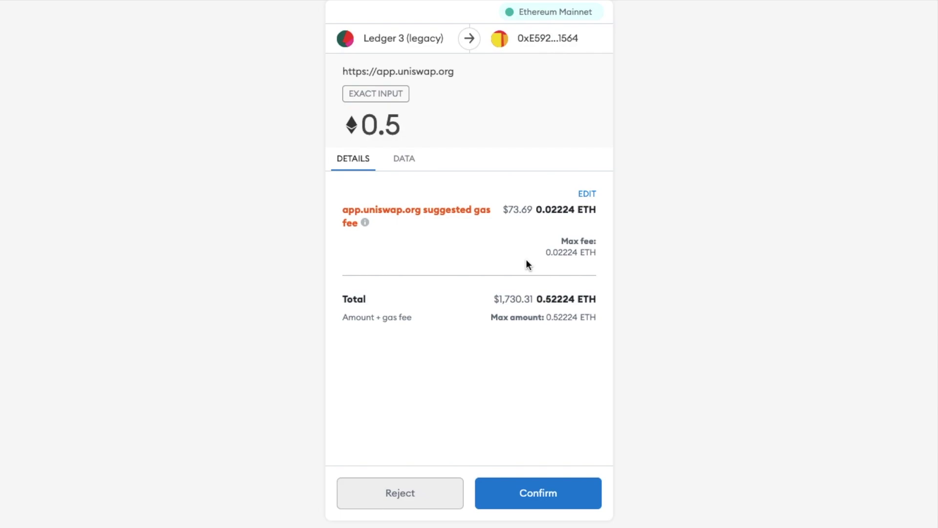
left_click(430, 494)
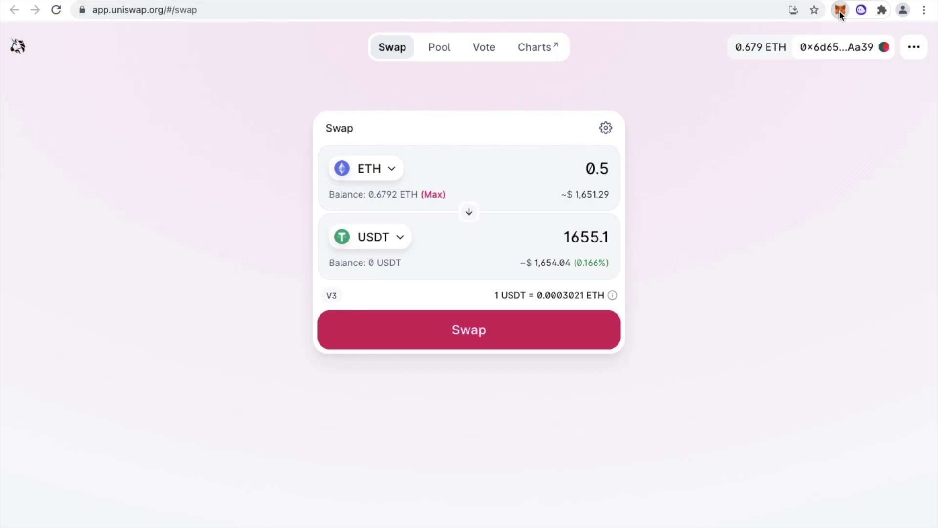
left_click(841, 11)
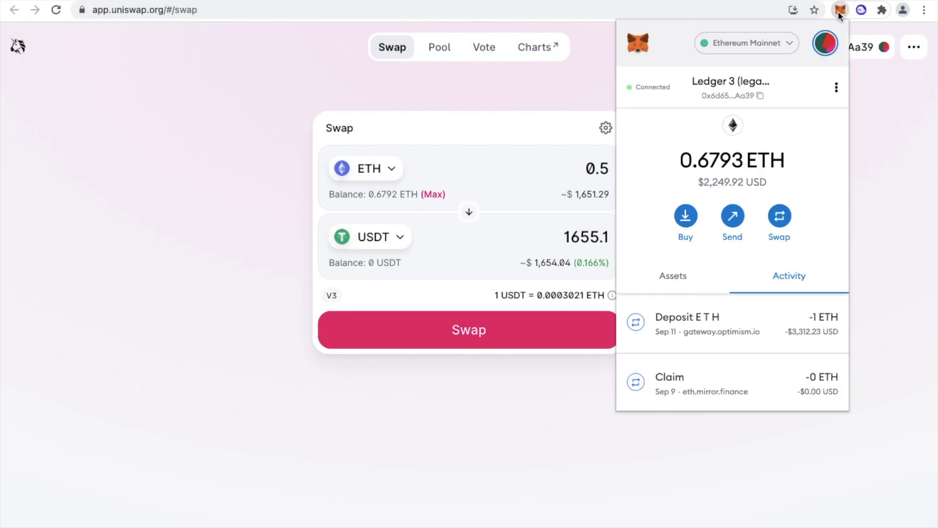
Switch MetaMask's network to Optimism Mainnet and close the wallet panel
left_click(784, 45)
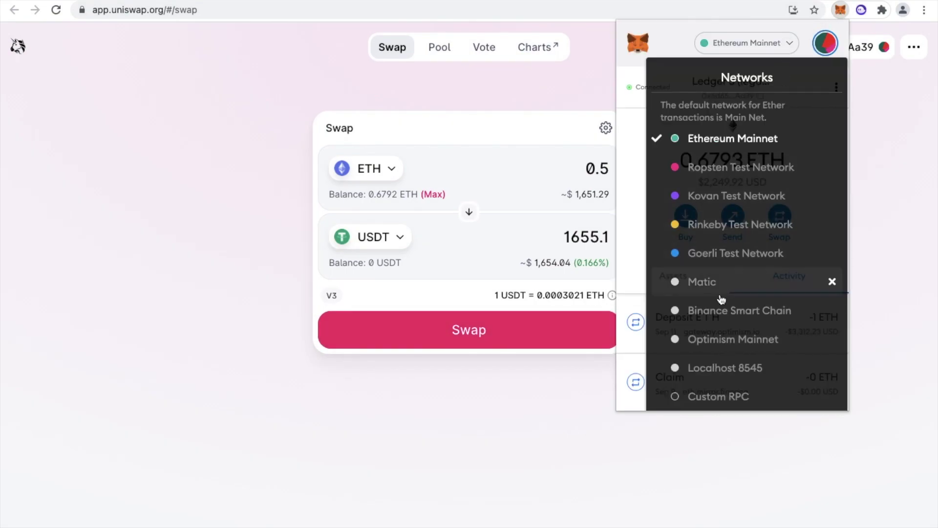
left_click(709, 339)
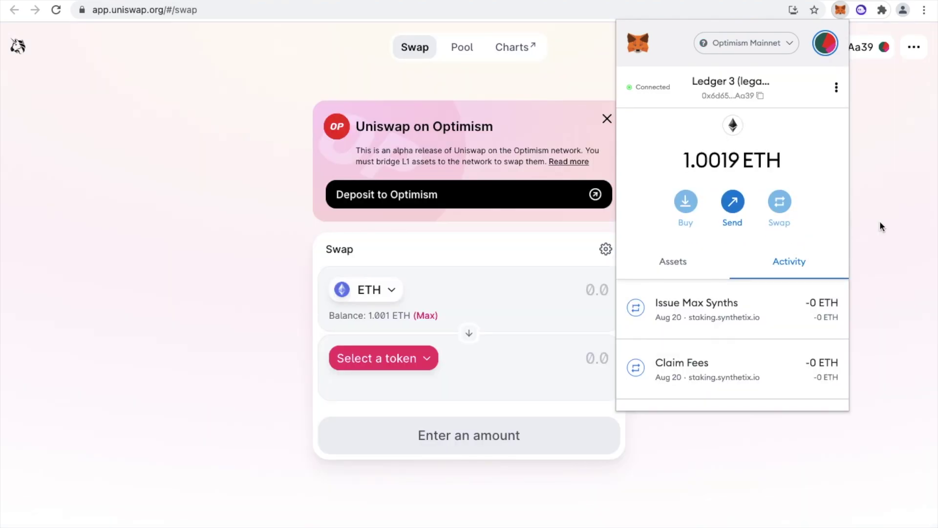
left_click(881, 226)
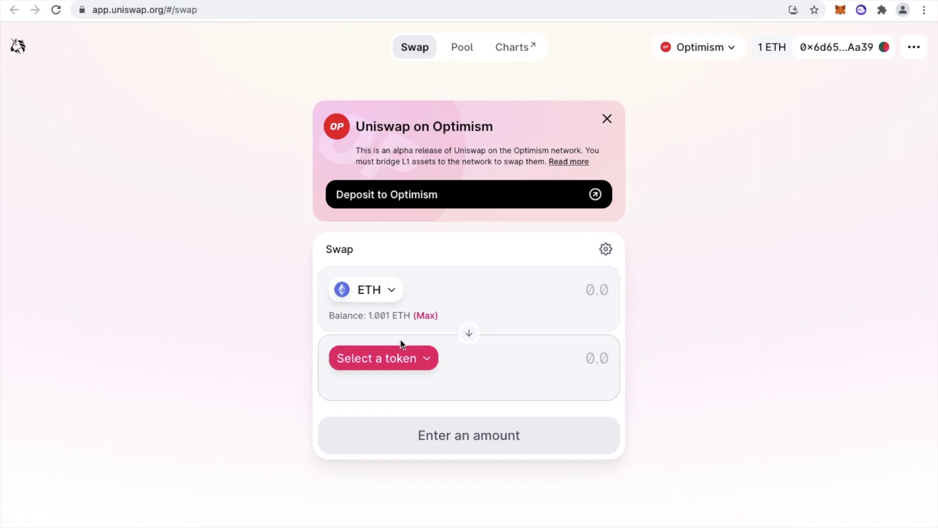
Search for and select USDT as output, and enter 0.5 ETH to swap
left_click(403, 360)
type("usdt")
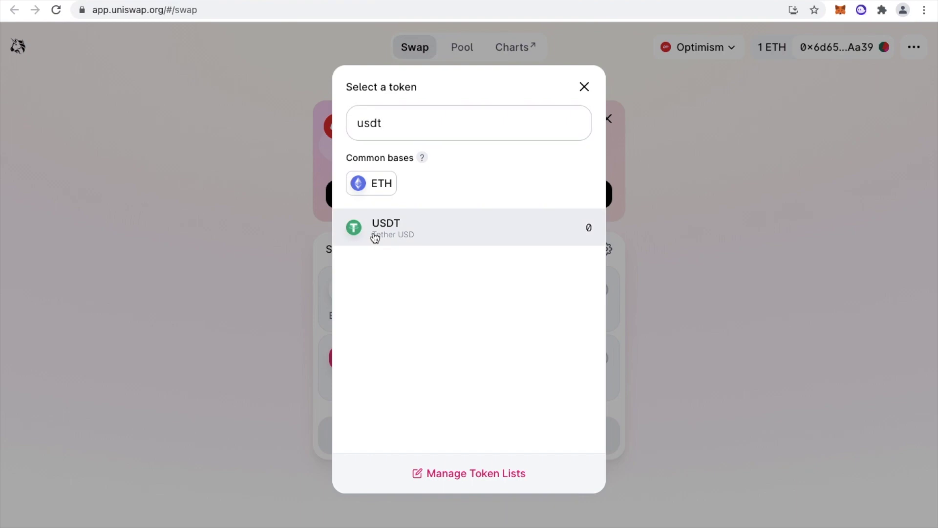
left_click(372, 233)
left_click(537, 291)
type("0.5")
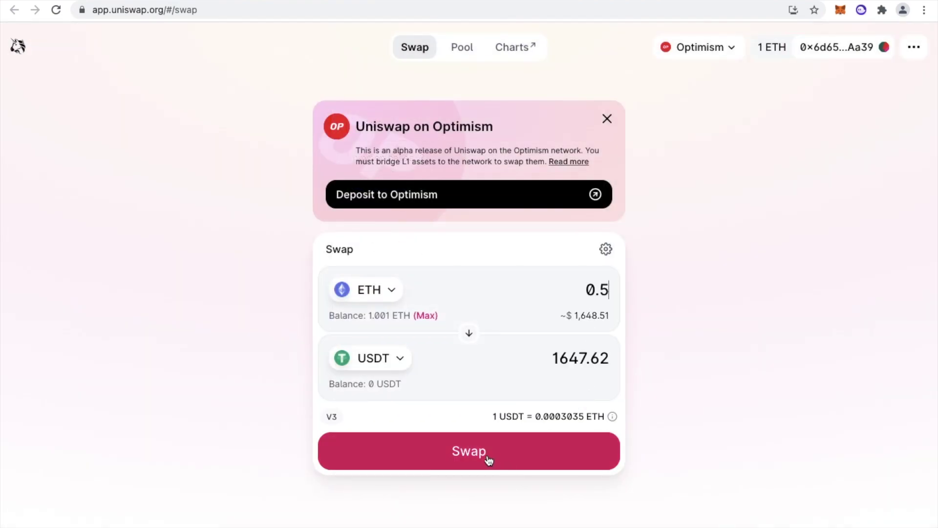
Start and confirm the swap, then select the 0.001419 ETH gas fee in MetaMask
left_click(488, 456)
left_click(495, 446)
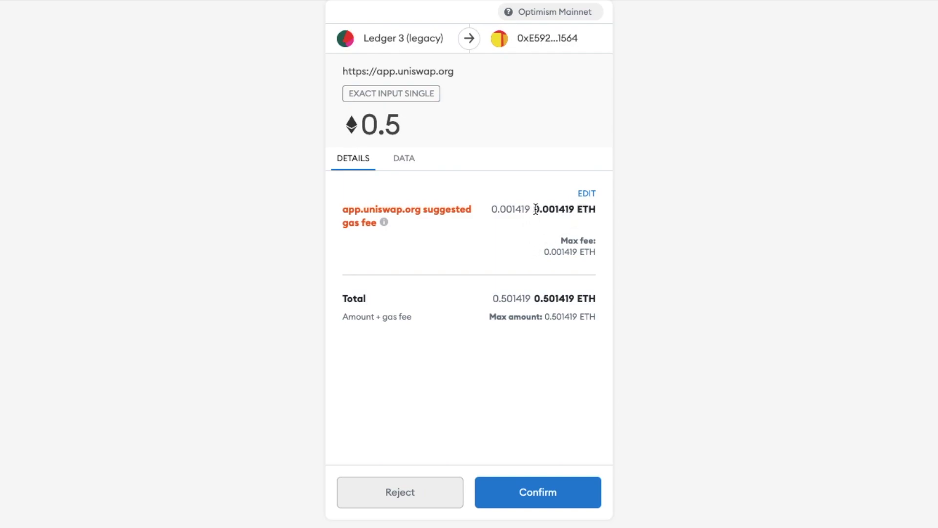
left_click_drag(534, 209, 575, 212)
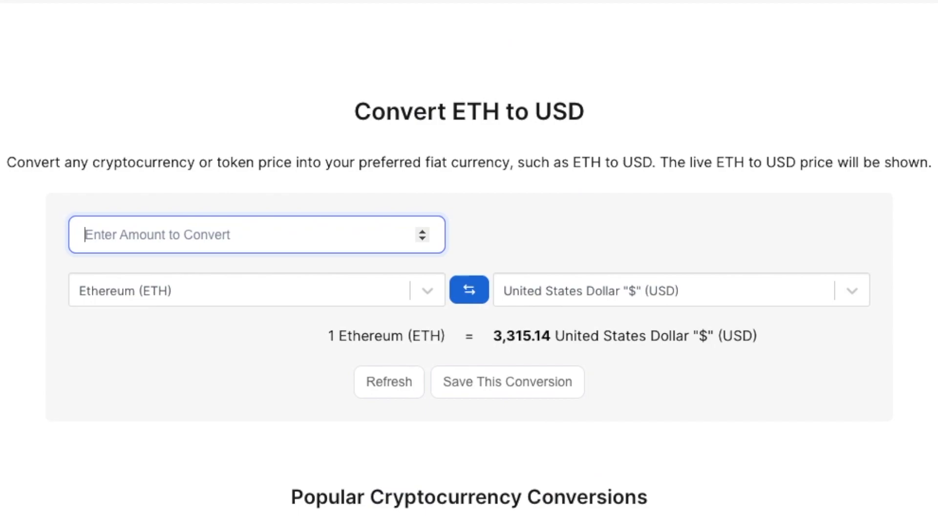
Paste 0.001419 ETH into the converter, giving 4.71 USD
type("0.001419")
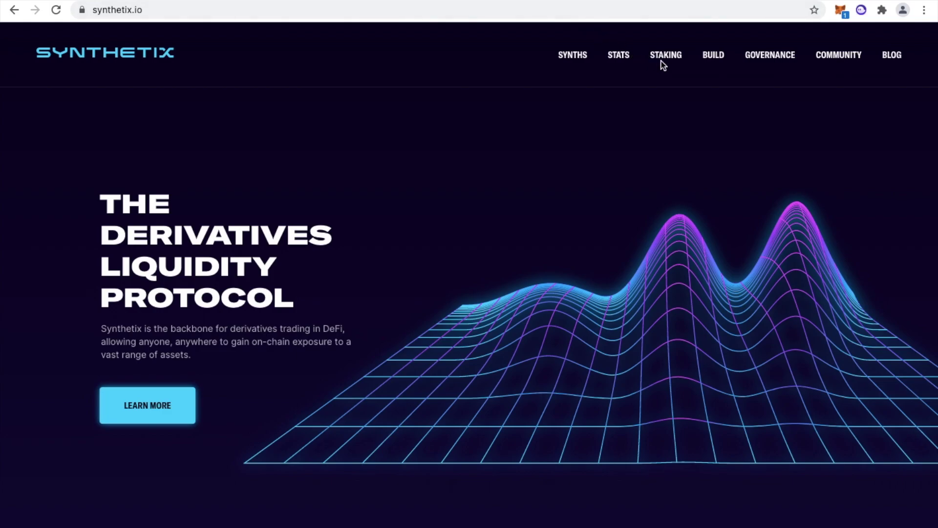
Go to Synthetix Staking, choose CLAIM SNX, and open the Synthetix Staking Rewards pool
left_click(663, 61)
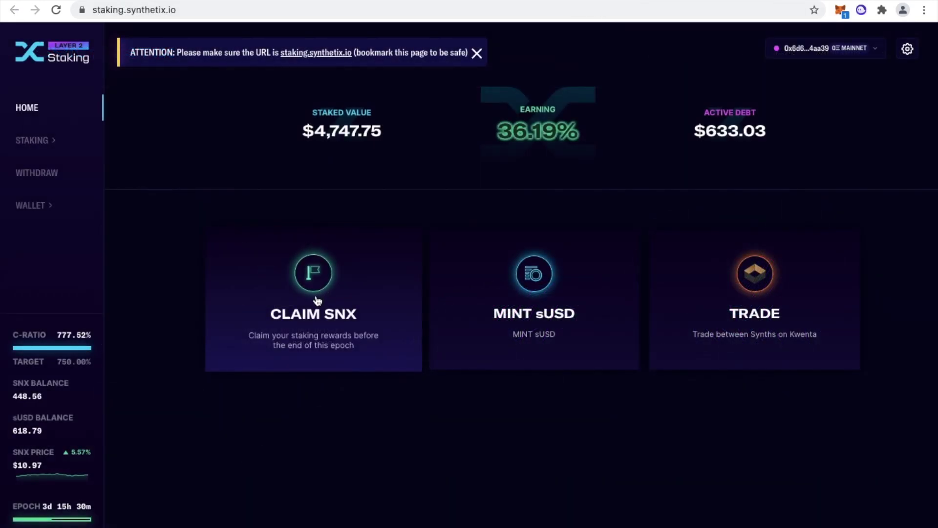
left_click(318, 300)
left_click(317, 301)
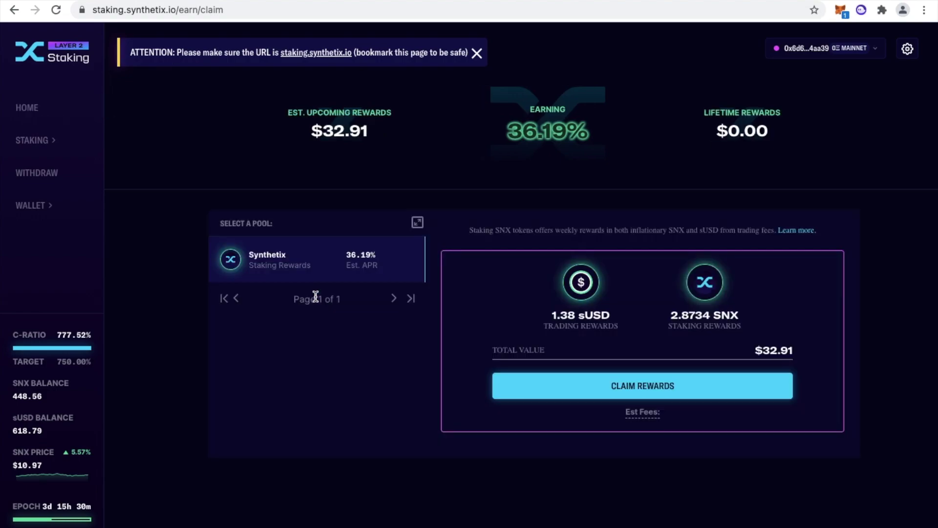